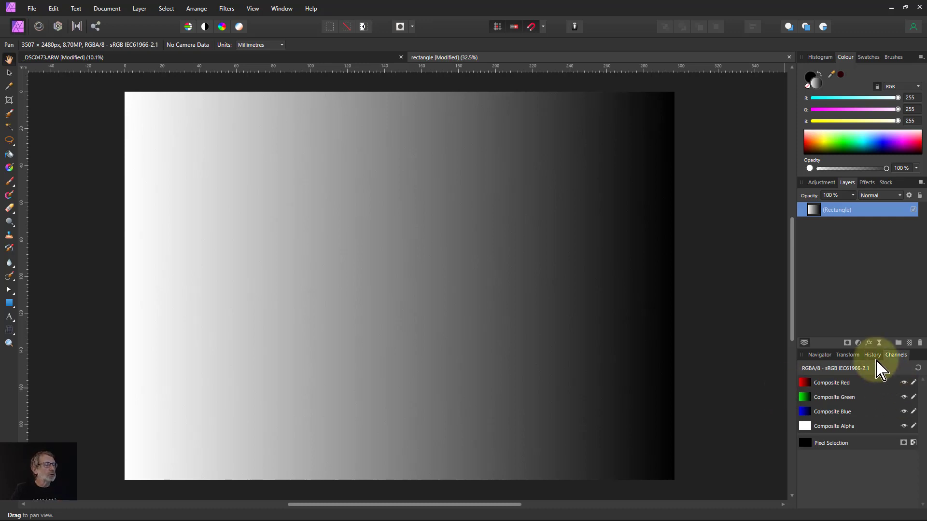
# - Open the Adjustments menu at the bottom of the Layers panel
pyautogui.click(859, 343)
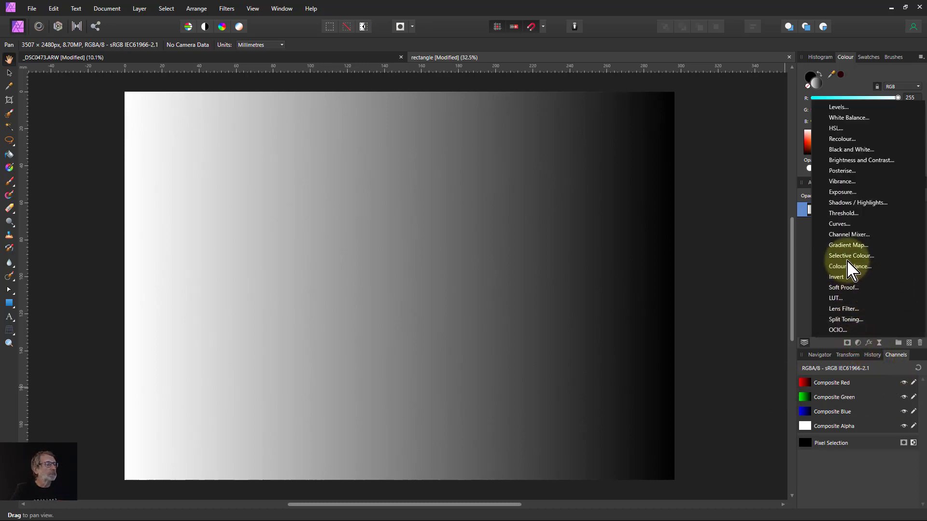
# - Add a Selective Colour layer targeting Whites with Relative off, and test the Black slider
pyautogui.click(848, 257)
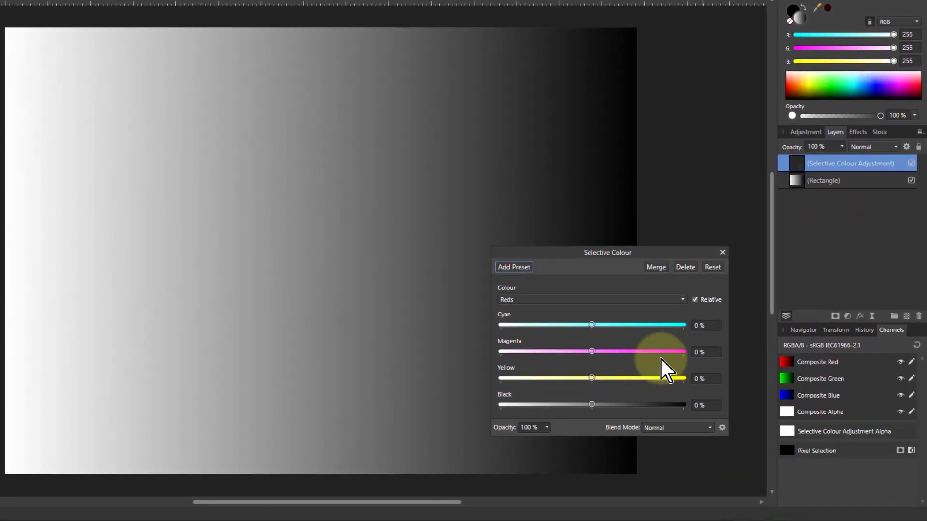
pyautogui.click(594, 300)
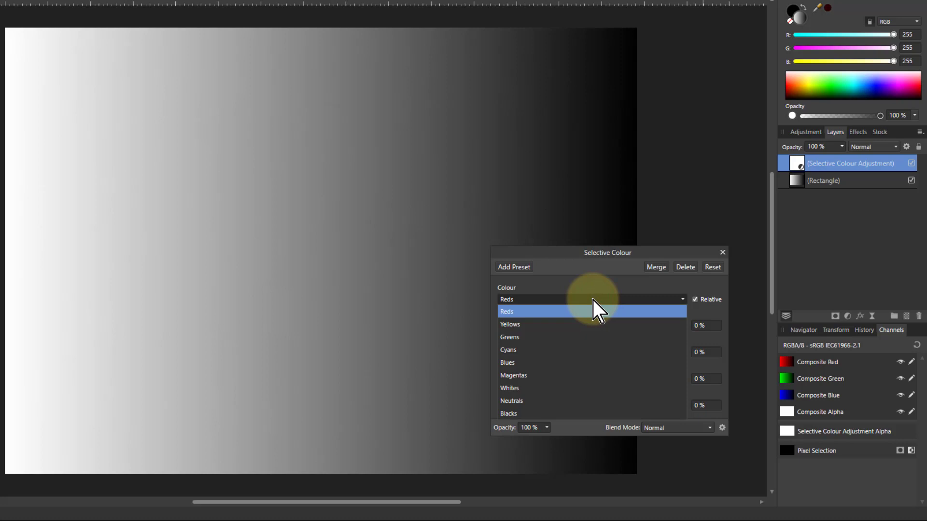
pyautogui.click(583, 388)
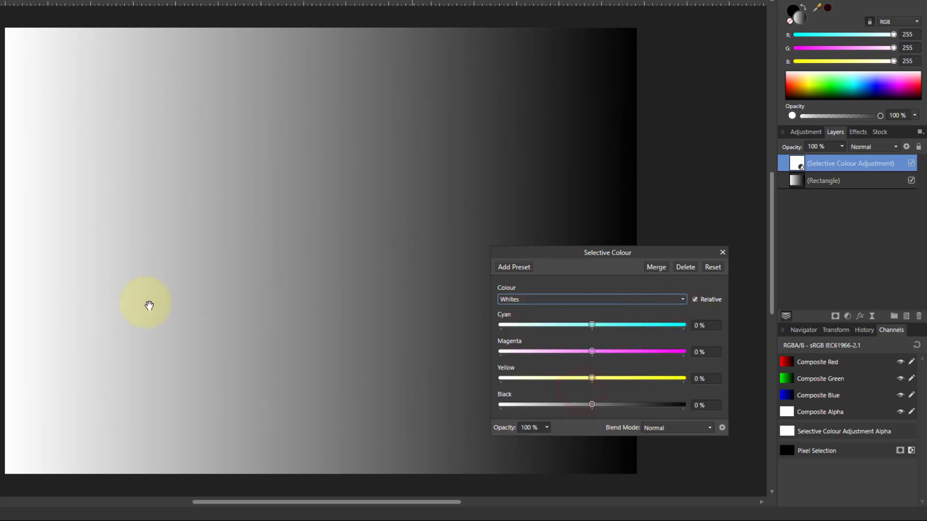
pyautogui.click(696, 300)
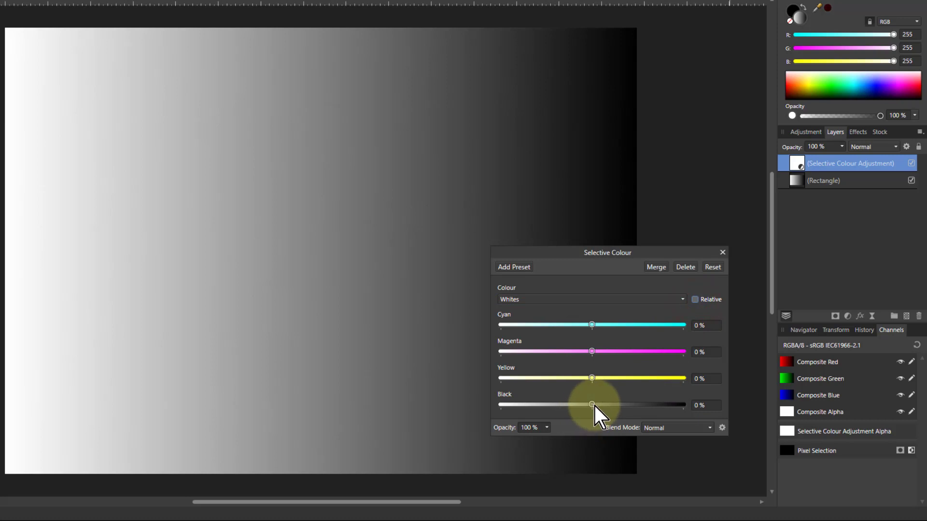
pyautogui.moveTo(595, 406)
pyautogui.mouseDown()
pyautogui.moveTo(542, 408)
pyautogui.moveTo(650, 407)
pyautogui.moveTo(538, 408)
pyautogui.moveTo(696, 407)
pyautogui.moveTo(594, 414)
pyautogui.mouseUp()
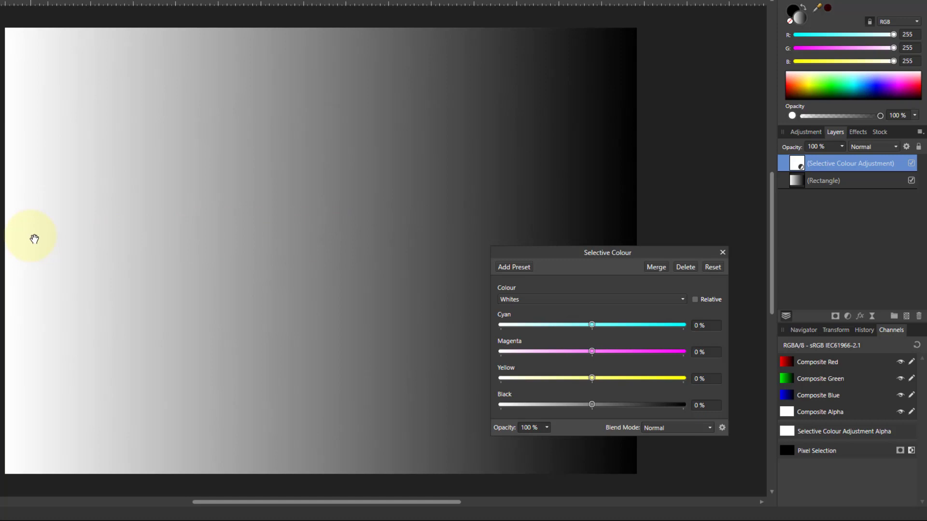
# - Switch the target range to Blacks and test its Black slider, leaving it at 0%
pyautogui.click(581, 301)
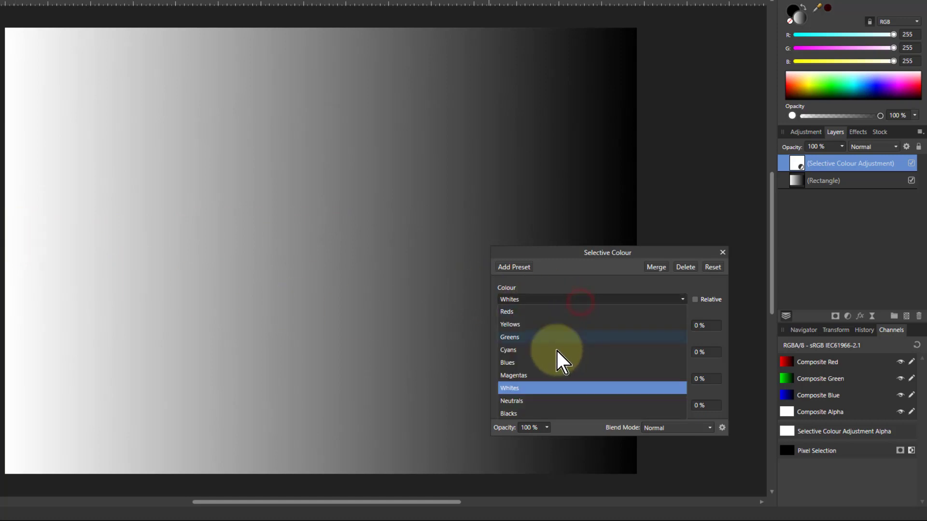
pyautogui.click(542, 413)
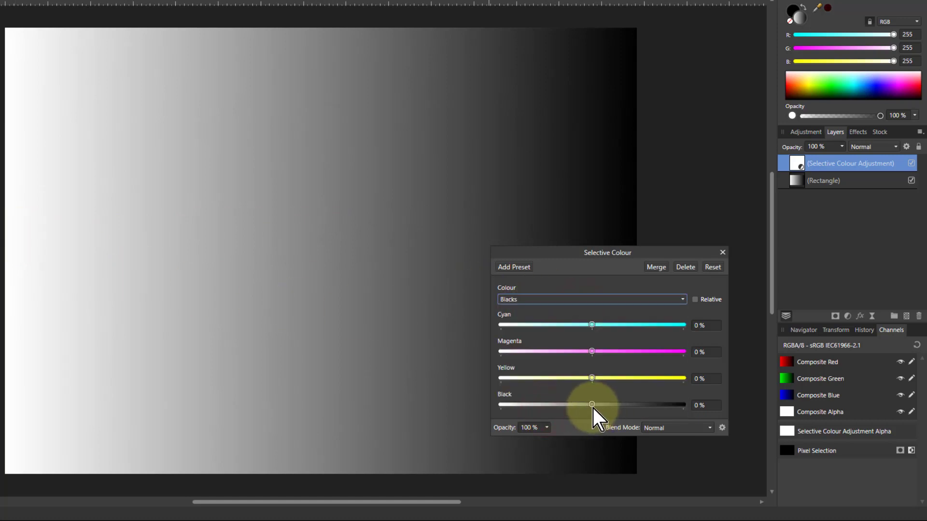
pyautogui.moveTo(593, 408)
pyautogui.mouseDown()
pyautogui.moveTo(654, 406)
pyautogui.moveTo(551, 408)
pyautogui.moveTo(650, 406)
pyautogui.moveTo(584, 416)
pyautogui.moveTo(593, 419)
pyautogui.mouseUp()
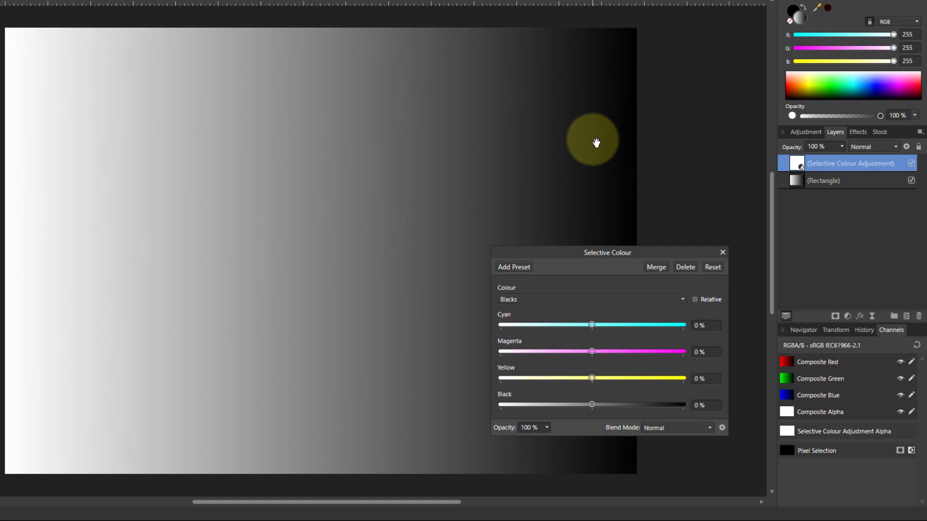
# - Target Neutrals, experiment with the Black slider, then set Cyan to -100% for a red tint
pyautogui.click(593, 302)
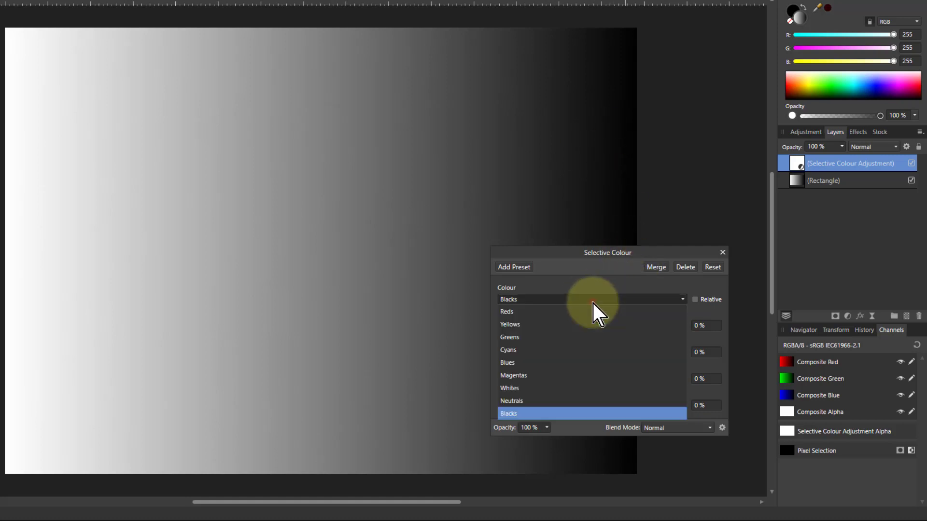
pyautogui.click(554, 403)
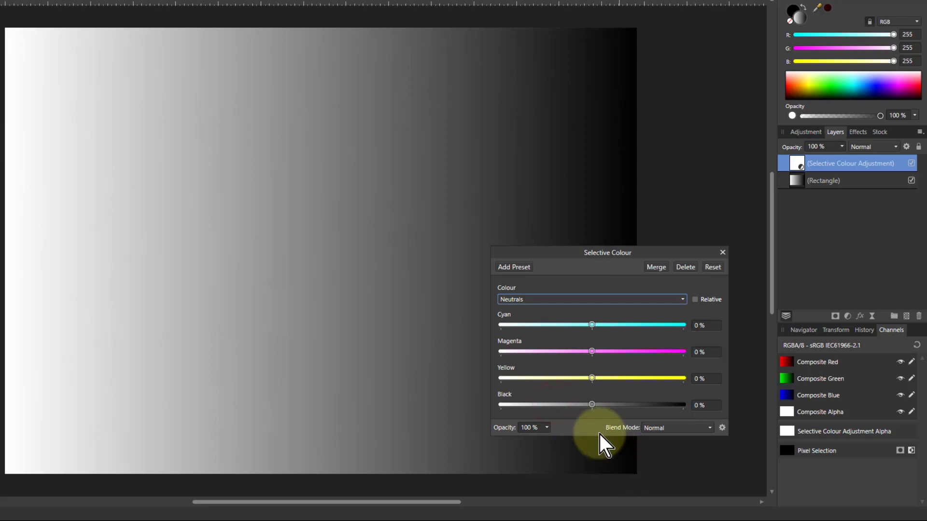
pyautogui.moveTo(595, 406); pyautogui.dragTo(721, 408)
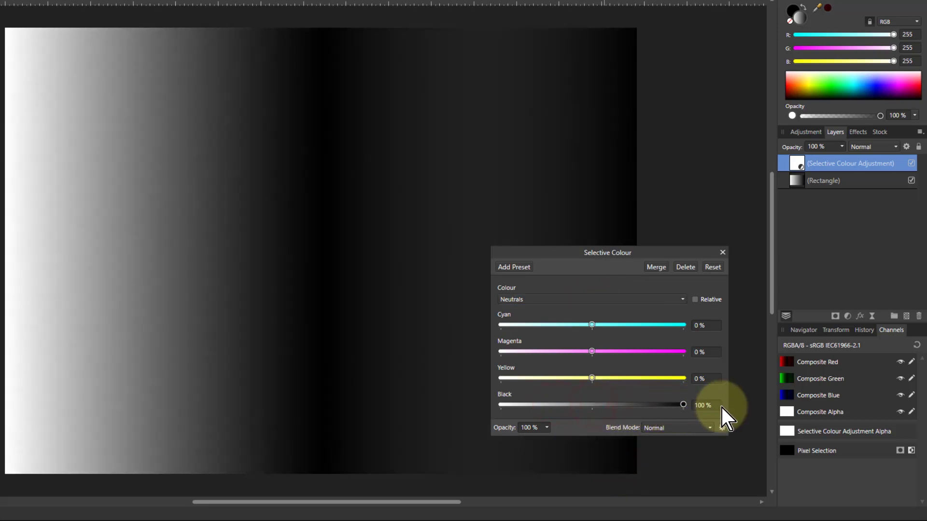
pyautogui.moveTo(657, 408); pyautogui.dragTo(526, 409)
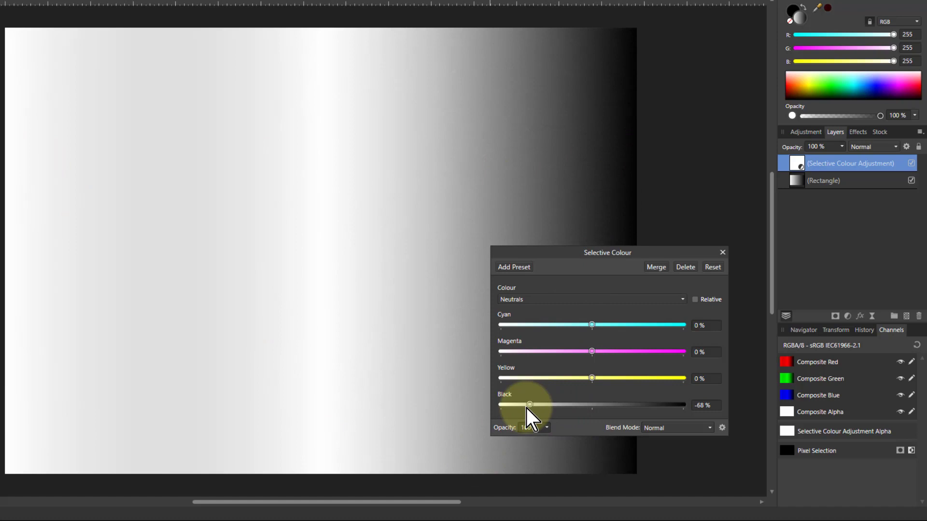
pyautogui.moveTo(533, 405); pyautogui.dragTo(592, 421)
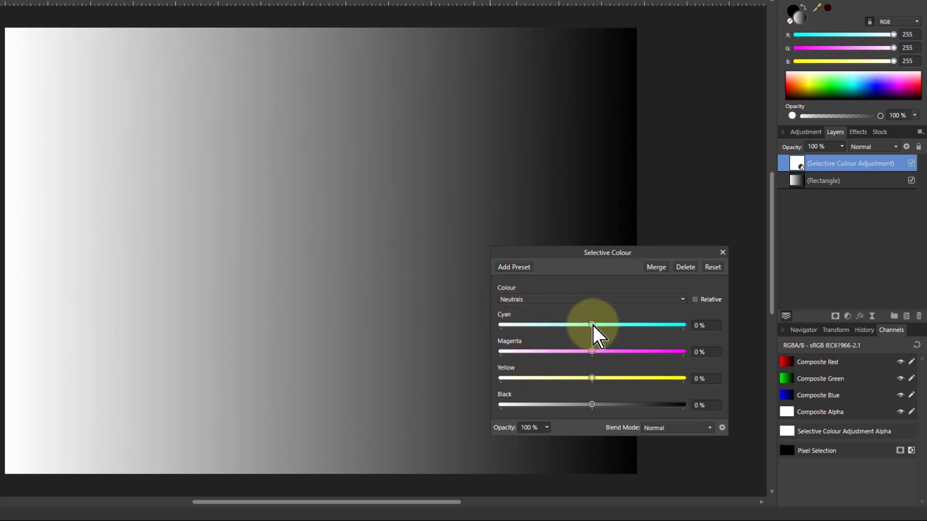
pyautogui.moveTo(593, 324); pyautogui.dragTo(473, 330)
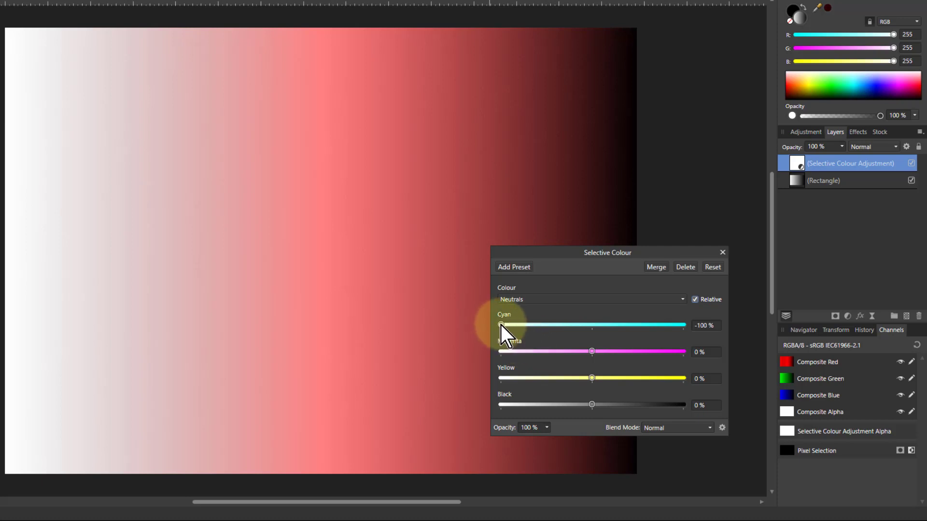
# - Raise Neutrals Cyan to +100% and switch Relative off for a deep teal mid-tone
pyautogui.moveTo(501, 325); pyautogui.dragTo(682, 332)
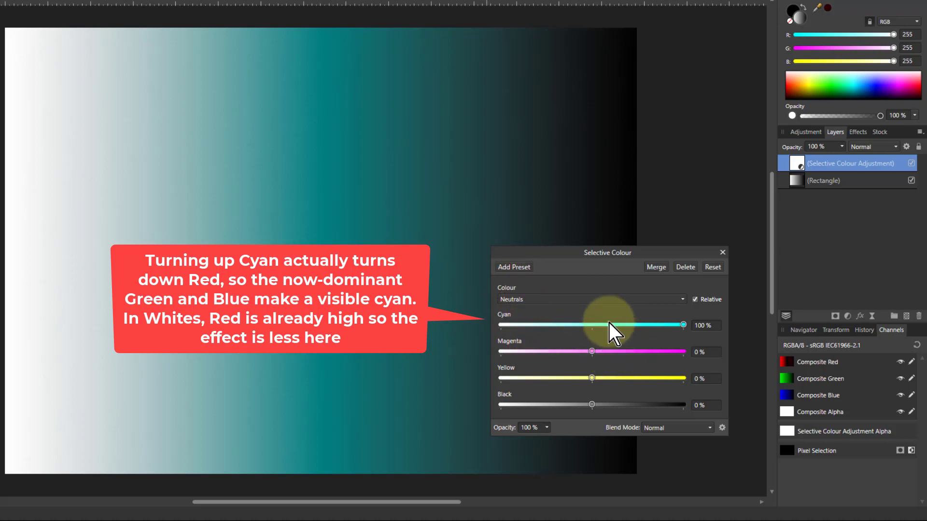
pyautogui.click(695, 300)
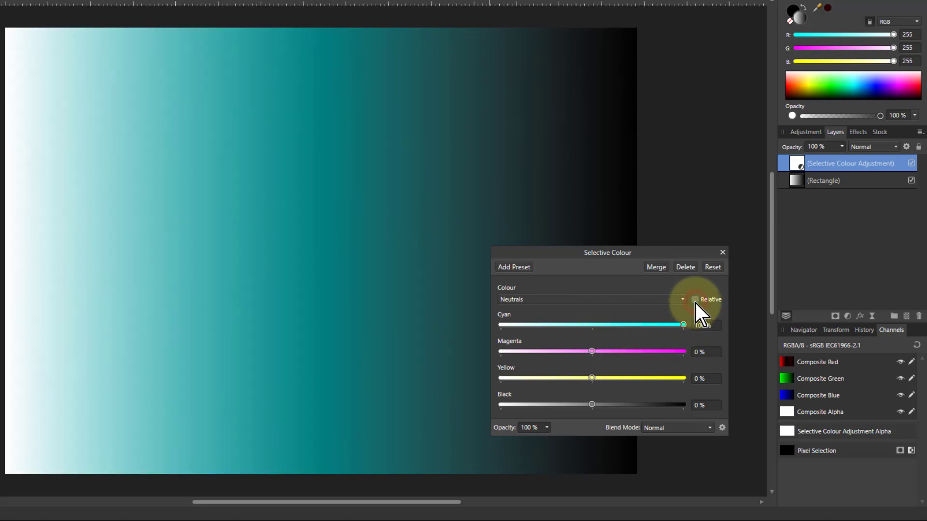
pyautogui.click(695, 301)
pyautogui.click(695, 300)
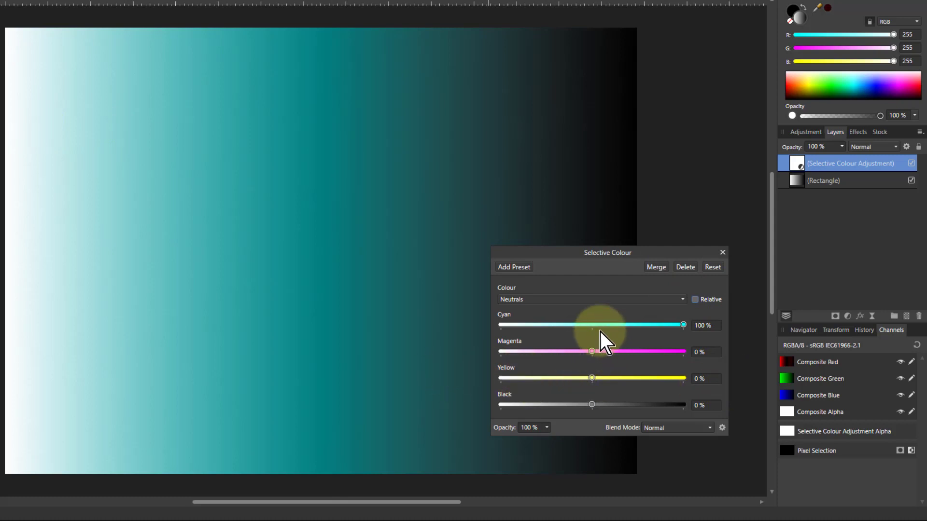
# - Set Neutrals Cyan to -100% and Magenta and Yellow to 100% for pure red
pyautogui.click(501, 325)
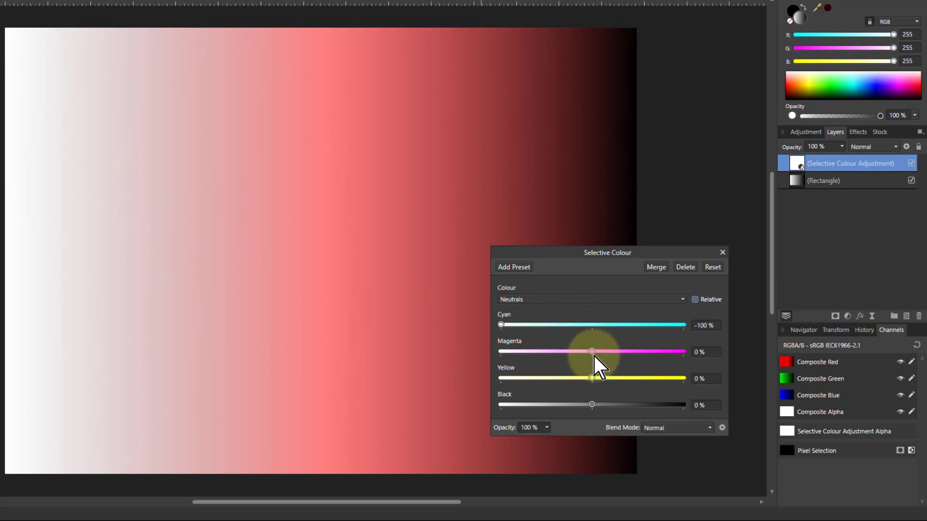
pyautogui.moveTo(593, 351); pyautogui.dragTo(716, 357)
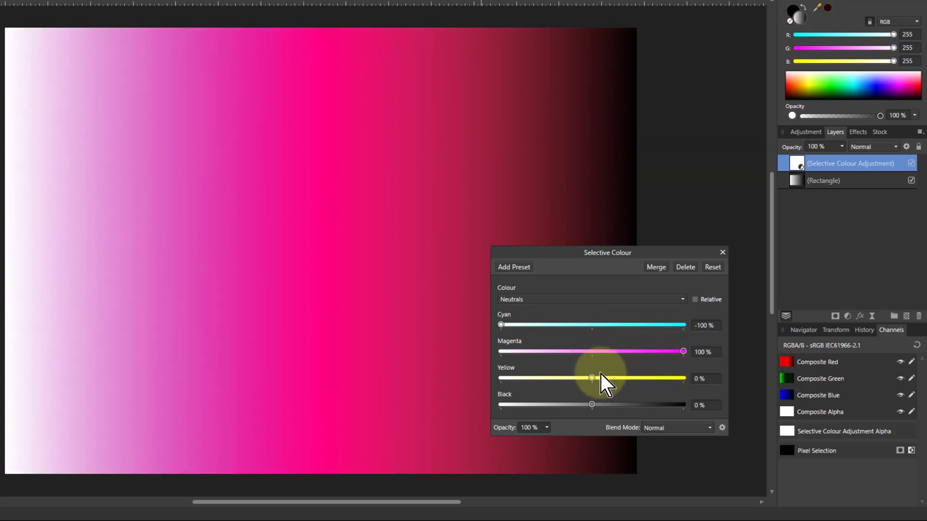
pyautogui.moveTo(591, 378); pyautogui.dragTo(735, 379)
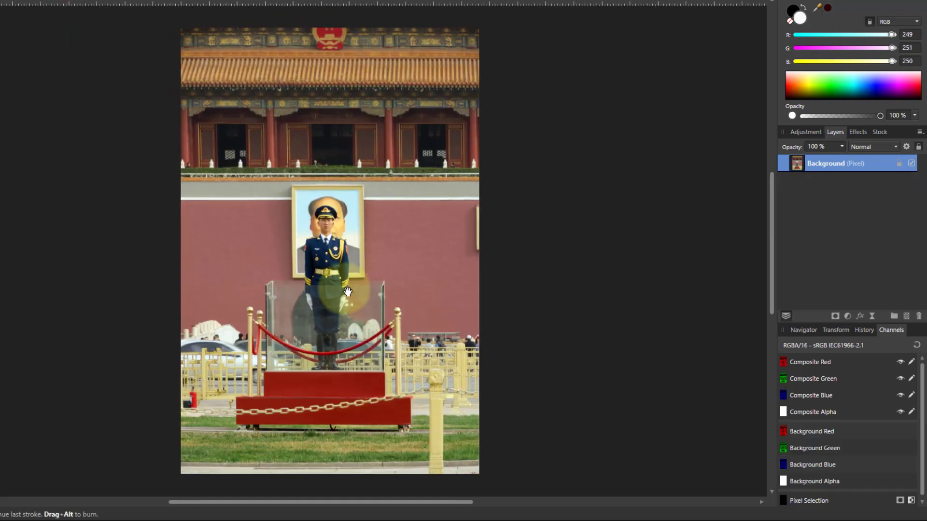
# - Add a Selective Colour adjustment to the guard photo targeting Neutrals
pyautogui.click(847, 317)
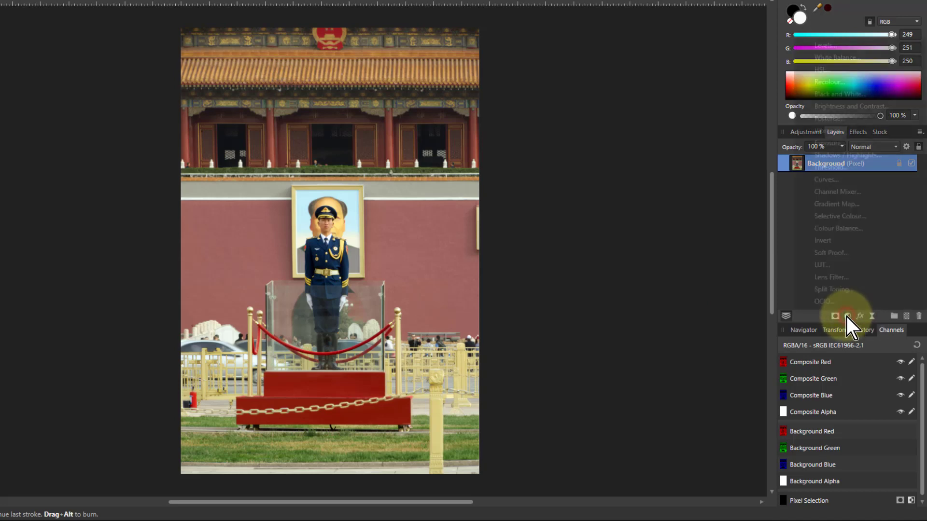
pyautogui.click(832, 218)
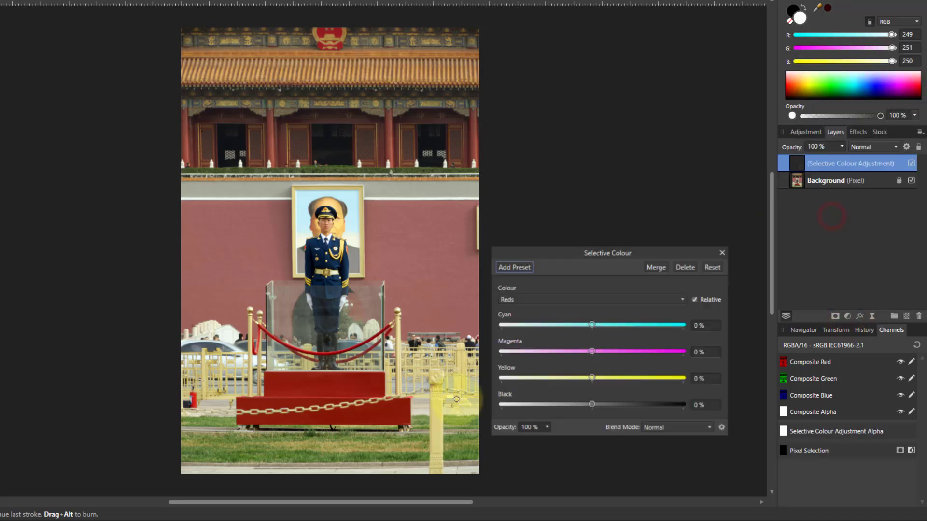
pyautogui.click(579, 298)
pyautogui.click(569, 401)
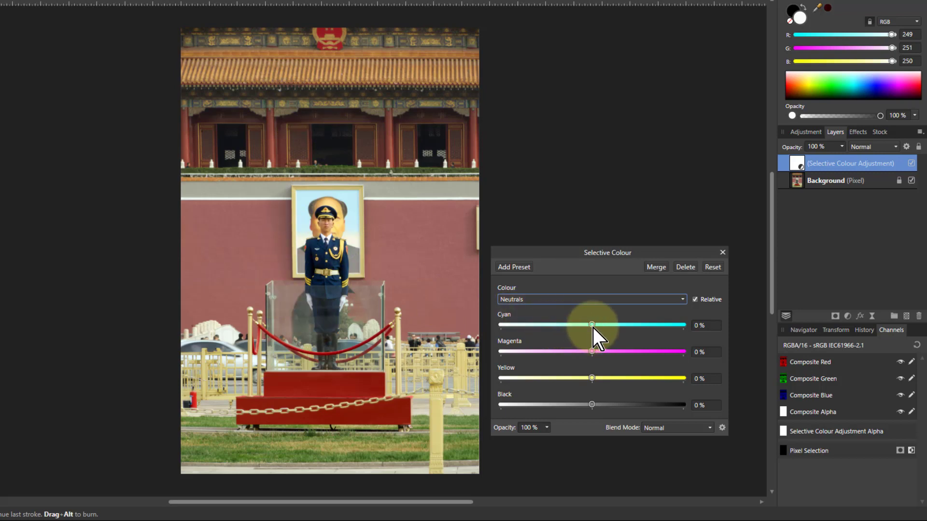
# - Set Neutrals Cyan to -50% and Magenta to -24% to warm the photo
pyautogui.moveTo(593, 328); pyautogui.dragTo(542, 329)
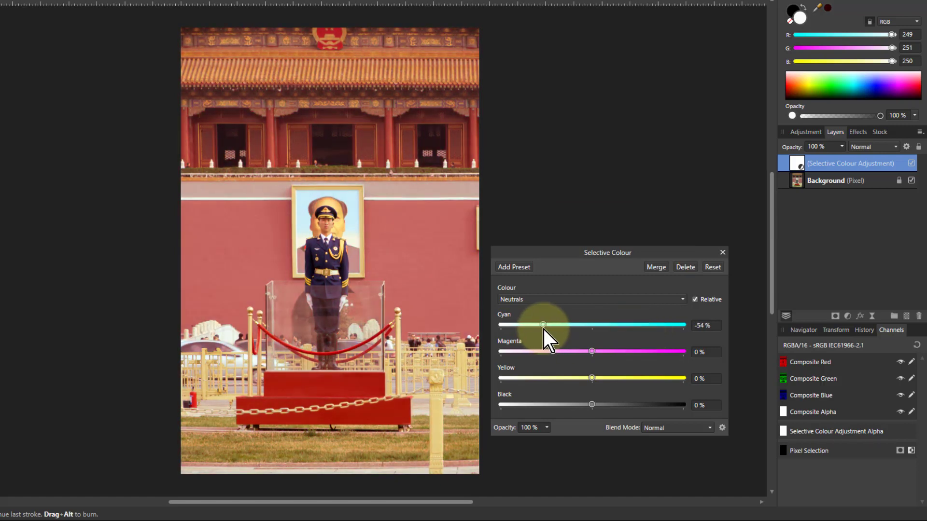
pyautogui.moveTo(554, 329)
pyautogui.mouseDown()
pyautogui.moveTo(590, 331)
pyautogui.moveTo(547, 328)
pyautogui.mouseUp()
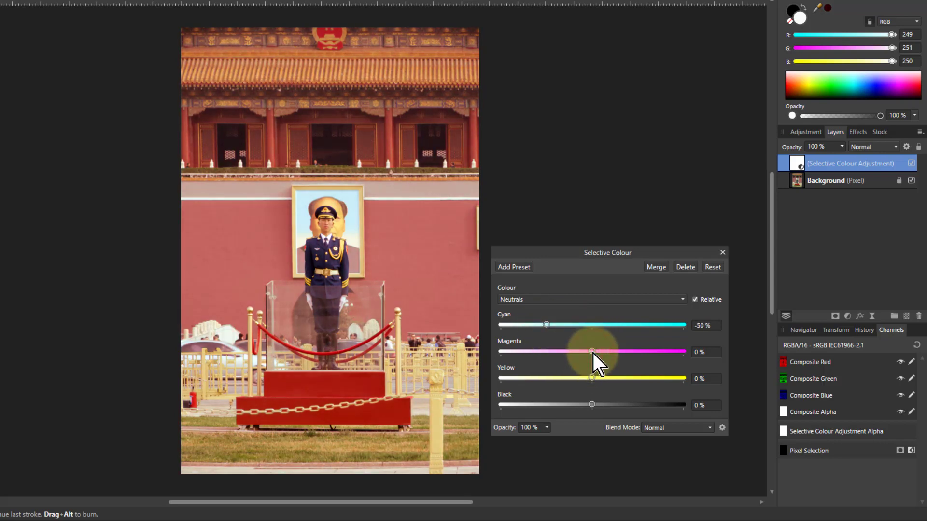
pyautogui.moveTo(593, 353); pyautogui.dragTo(574, 355)
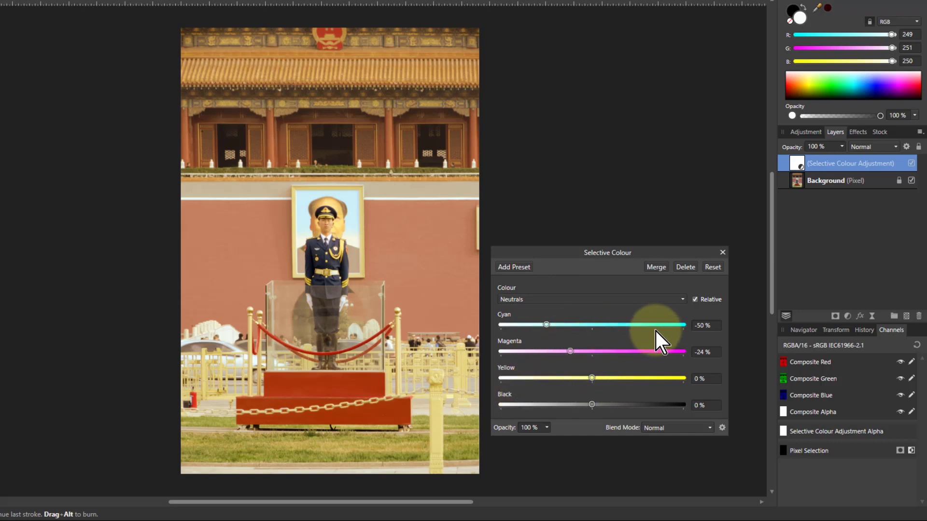
# - Turn Relative off, try various Cyan and Magenta values, then reset both to 0%
pyautogui.click(696, 302)
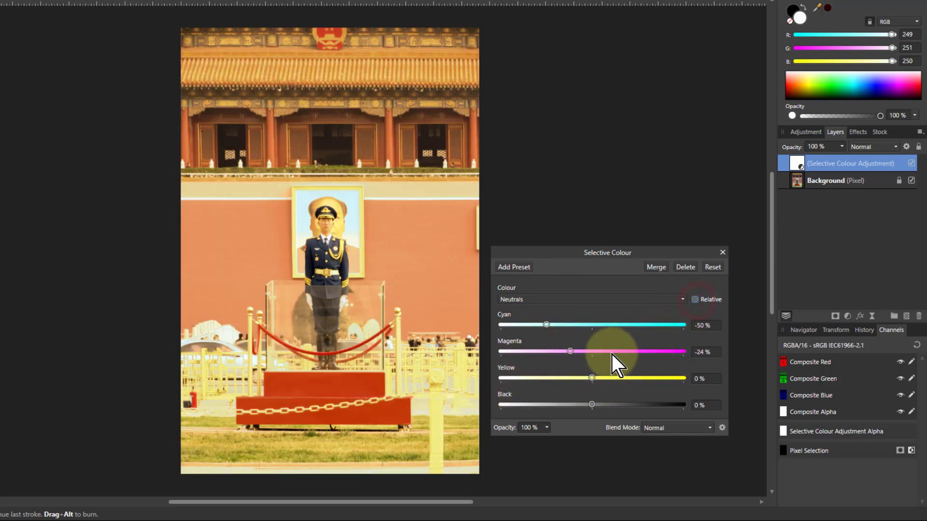
pyautogui.moveTo(577, 353); pyautogui.dragTo(594, 355)
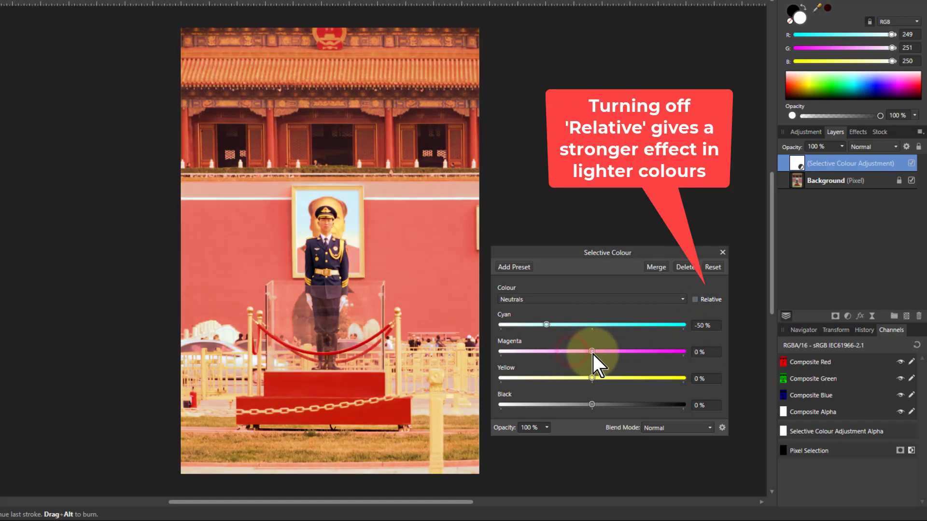
pyautogui.moveTo(564, 326); pyautogui.dragTo(535, 334)
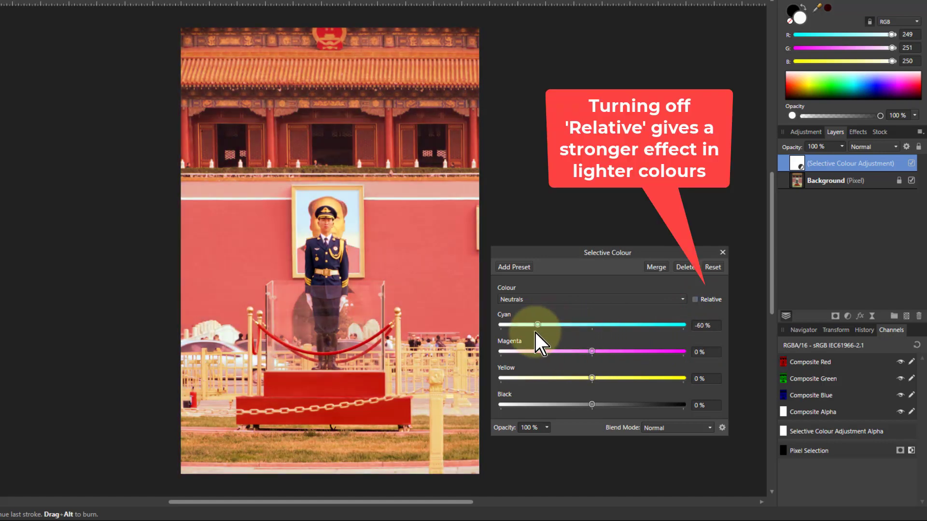
pyautogui.moveTo(593, 352)
pyautogui.mouseDown()
pyautogui.moveTo(540, 353)
pyautogui.moveTo(587, 362)
pyautogui.mouseUp()
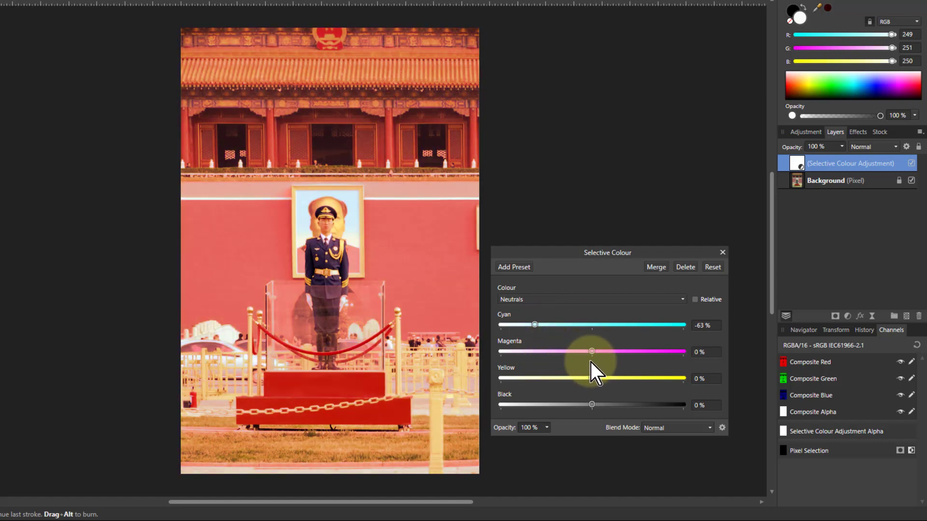
pyautogui.moveTo(532, 325); pyautogui.dragTo(592, 363)
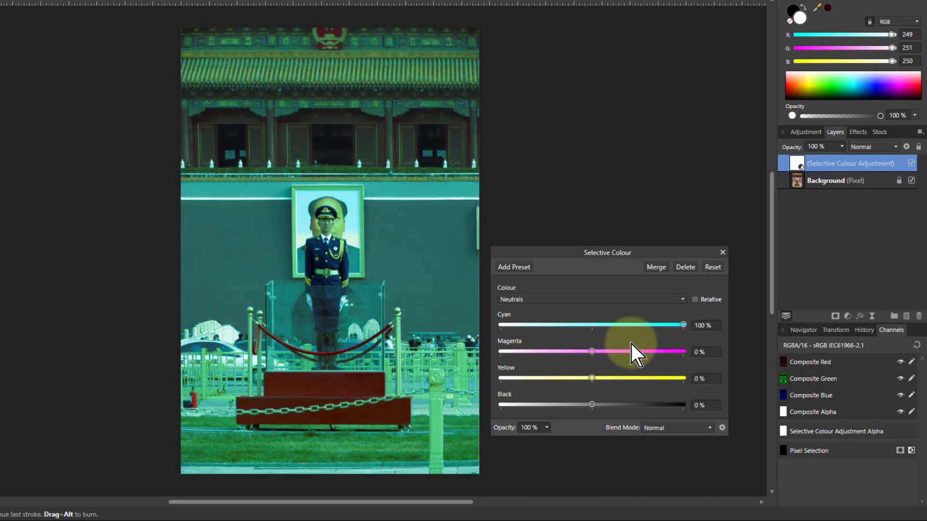
pyautogui.doubleClick(684, 326)
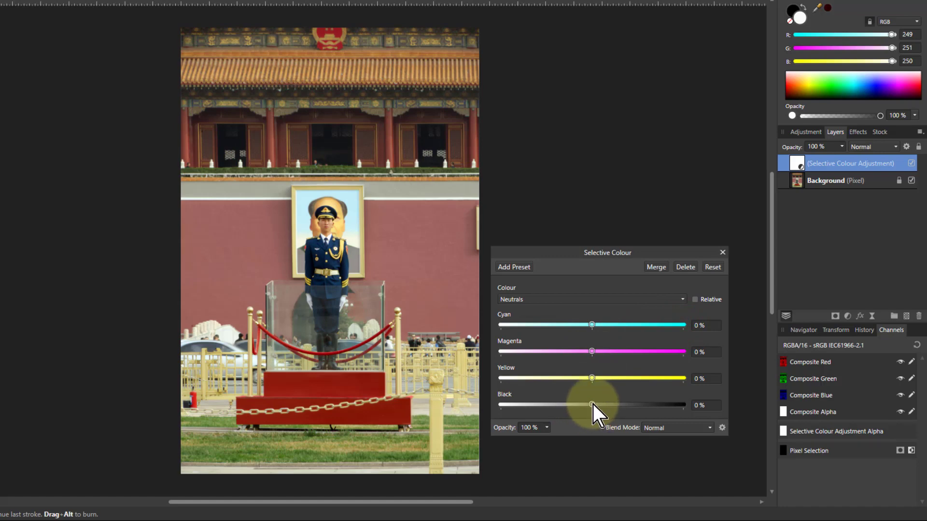
# - Experiment with the Neutrals Black slider and return it to 0%
pyautogui.moveTo(593, 407); pyautogui.dragTo(667, 407)
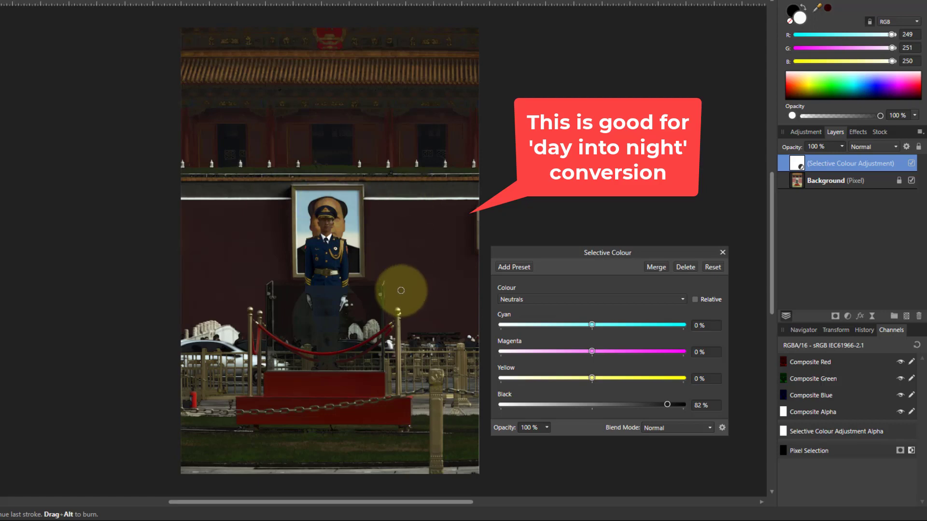
pyautogui.moveTo(597, 410); pyautogui.dragTo(525, 411)
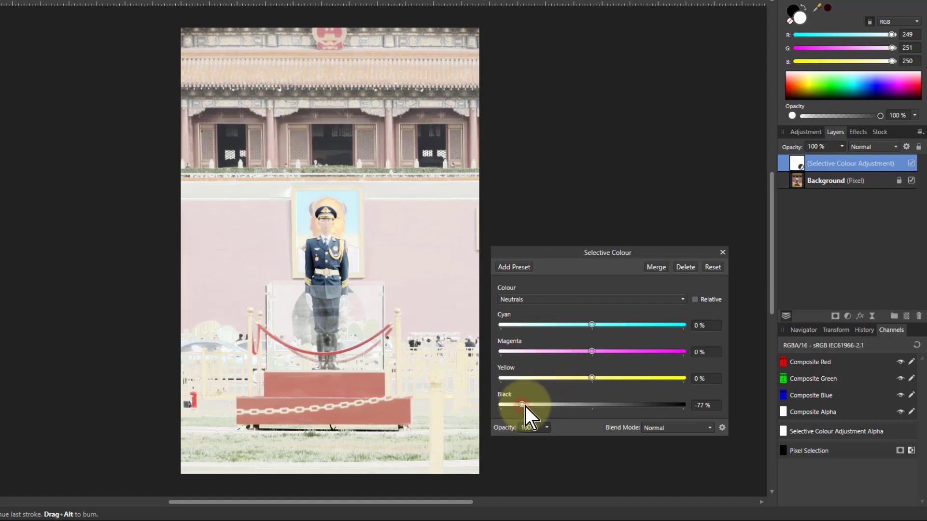
pyautogui.moveTo(526, 407); pyautogui.dragTo(593, 414)
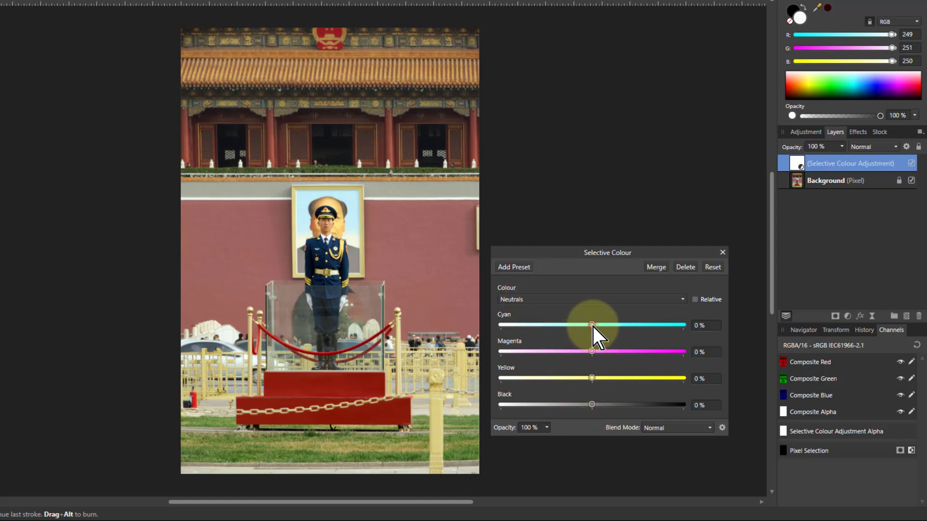
# - Set Neutrals Cyan to 25%, Magenta to -24% and Black to -13%
pyautogui.moveTo(593, 327); pyautogui.dragTo(637, 327)
pyautogui.moveTo(596, 351); pyautogui.dragTo(583, 361)
pyautogui.moveTo(593, 406)
pyautogui.mouseDown()
pyautogui.moveTo(576, 410)
pyautogui.moveTo(613, 410)
pyautogui.moveTo(558, 417)
pyautogui.moveTo(569, 416)
pyautogui.moveTo(560, 406)
pyautogui.moveTo(598, 417)
pyautogui.moveTo(564, 416)
pyautogui.moveTo(638, 409)
pyautogui.moveTo(594, 419)
pyautogui.mouseUp()
pyautogui.click(616, 326)
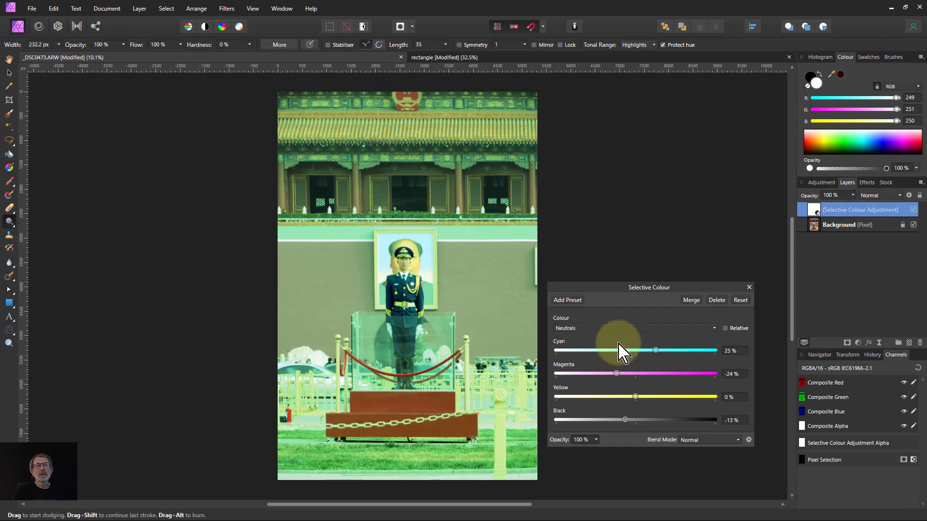
pyautogui.click(858, 343)
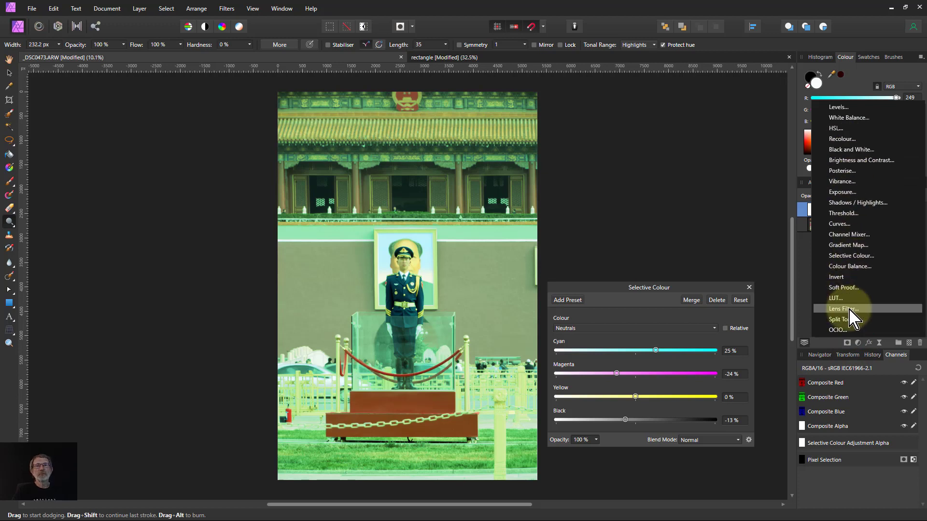
pyautogui.click(676, 293)
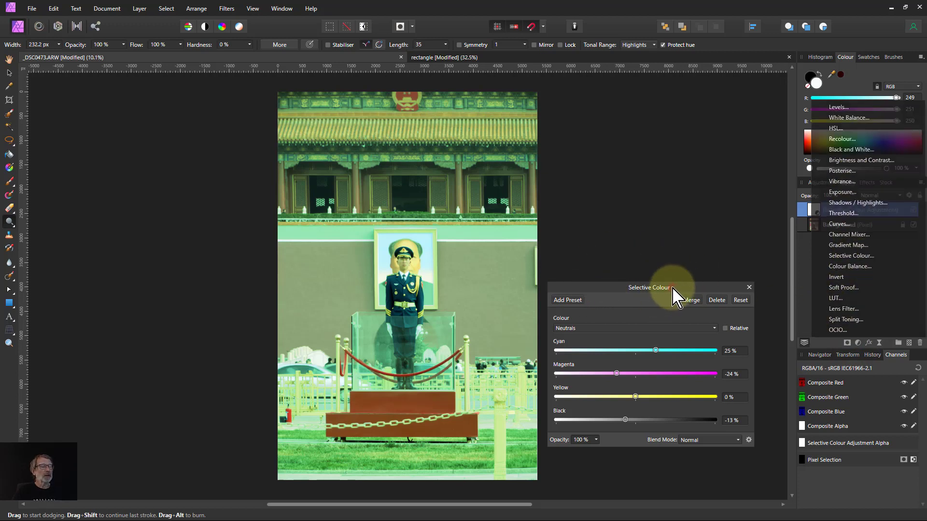